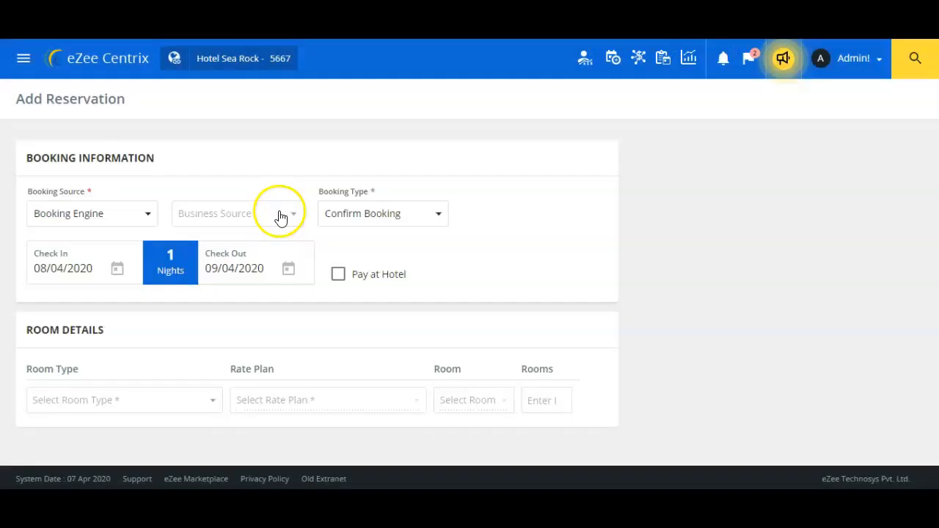
Open the Business Source list on the Add Reservation form
left_click(279, 214)
Choose Internet Booking Engine as the business source, leaving the booking type as Confirm Booking
left_click_drag(305, 228, 304, 269)
left_click(274, 284)
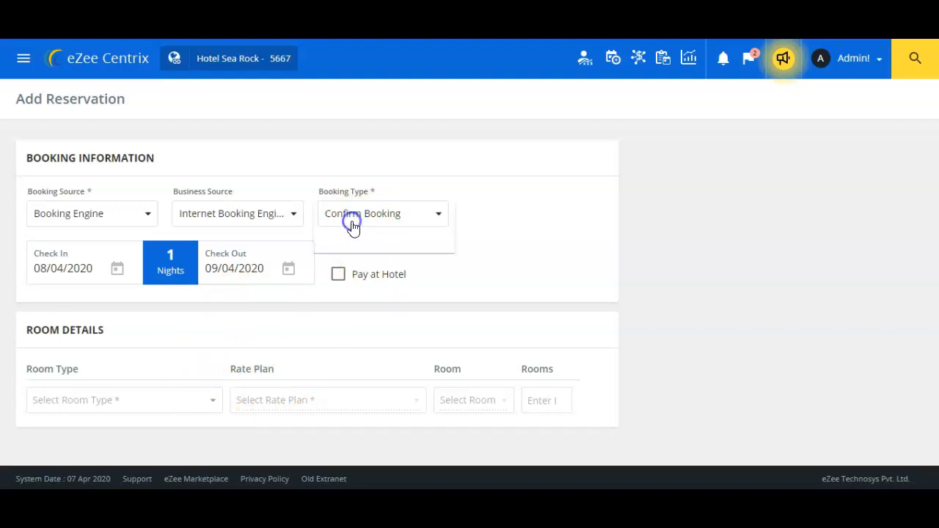
left_click(389, 176)
Book 1 Suite room. on the Classy Suites rate plan
left_click(168, 401)
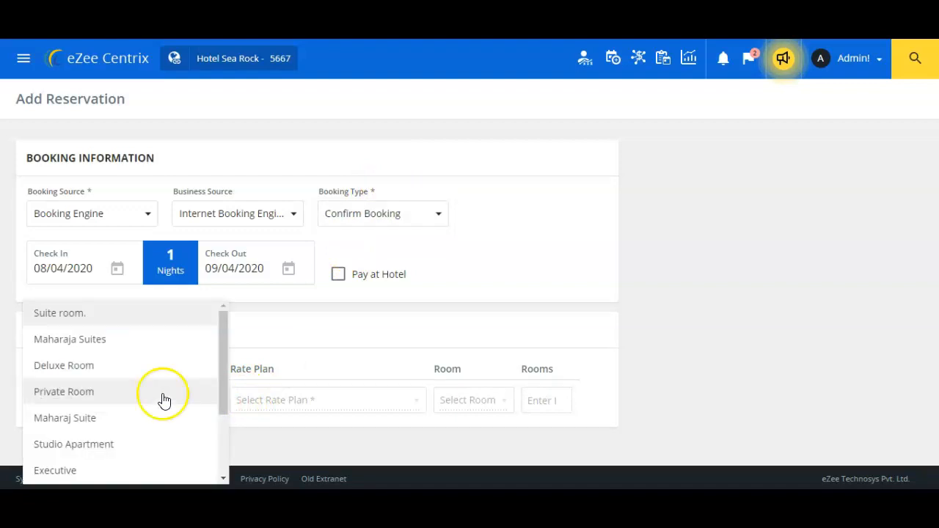
left_click(112, 316)
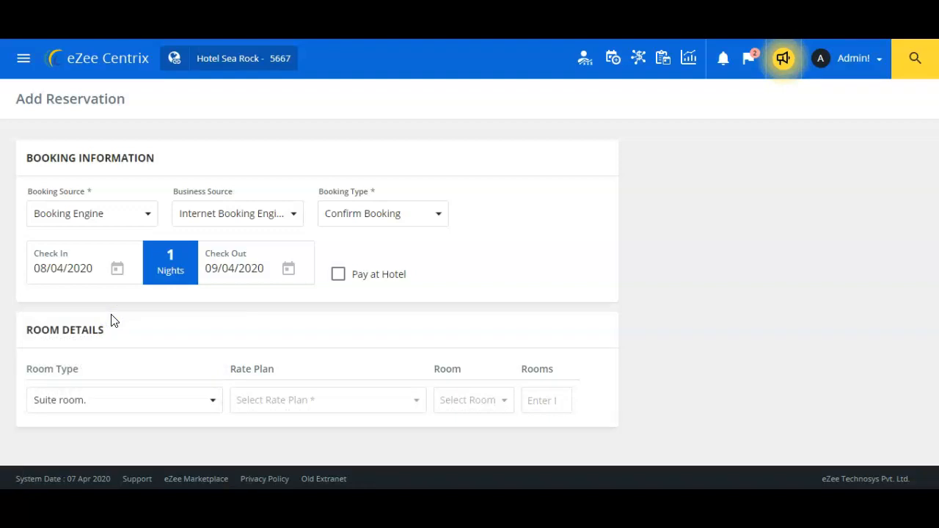
left_click(262, 405)
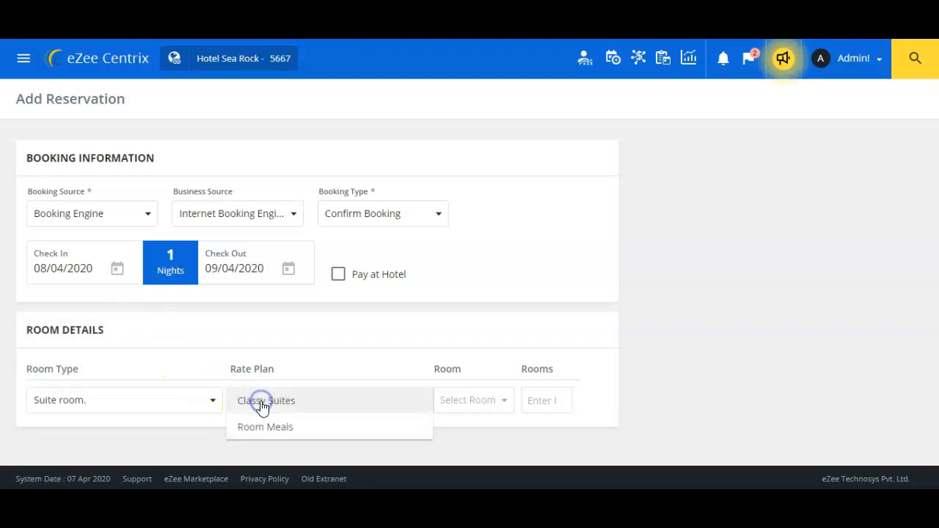
left_click(253, 403)
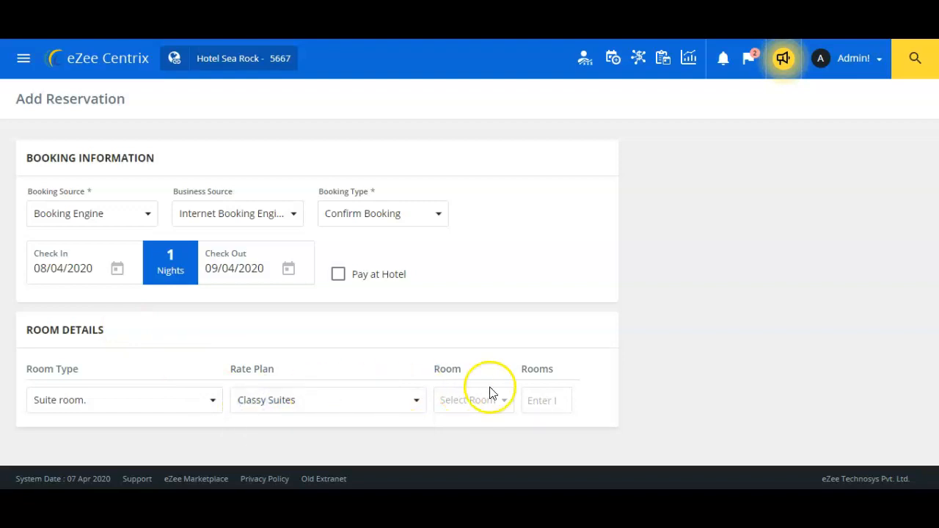
left_click(533, 403)
type("1")
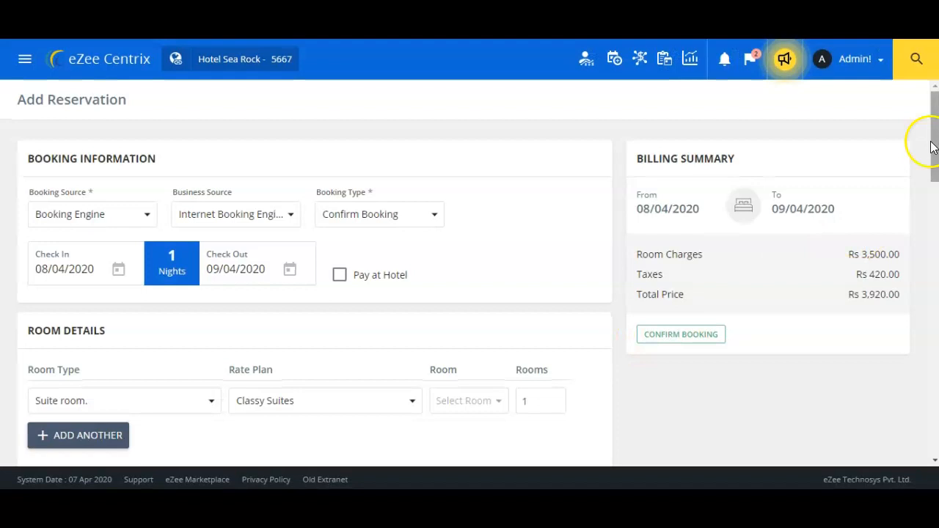
Add and remove a second room row, keeping Room 1 at 1 adult and 0 children
left_click_drag(931, 146, 933, 176)
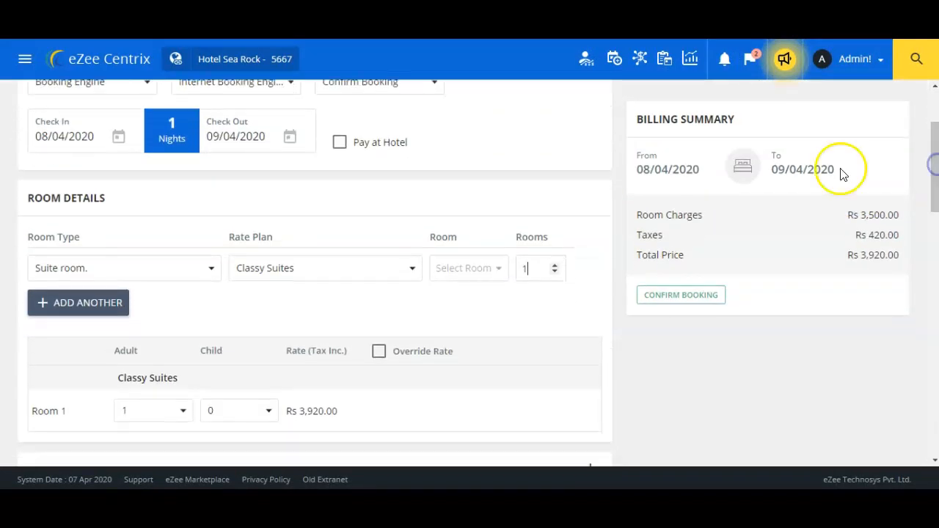
left_click(113, 303)
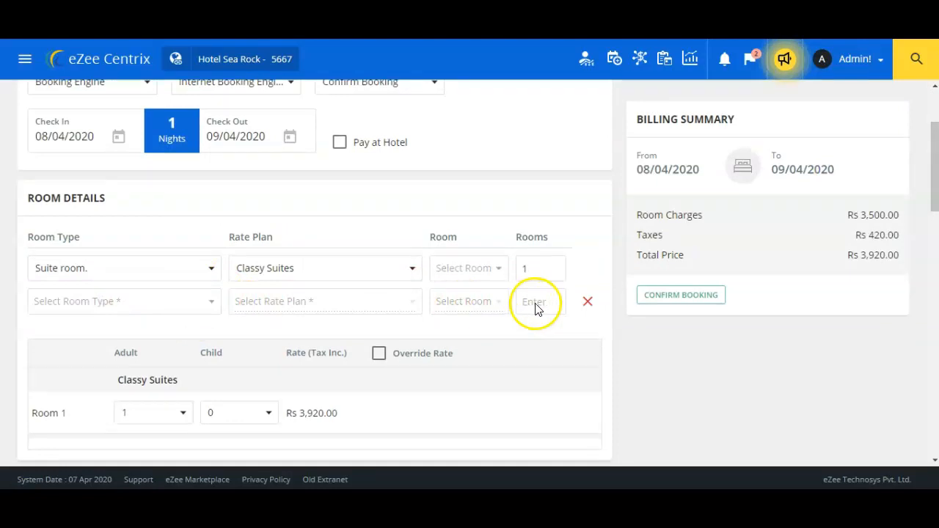
left_click(584, 303)
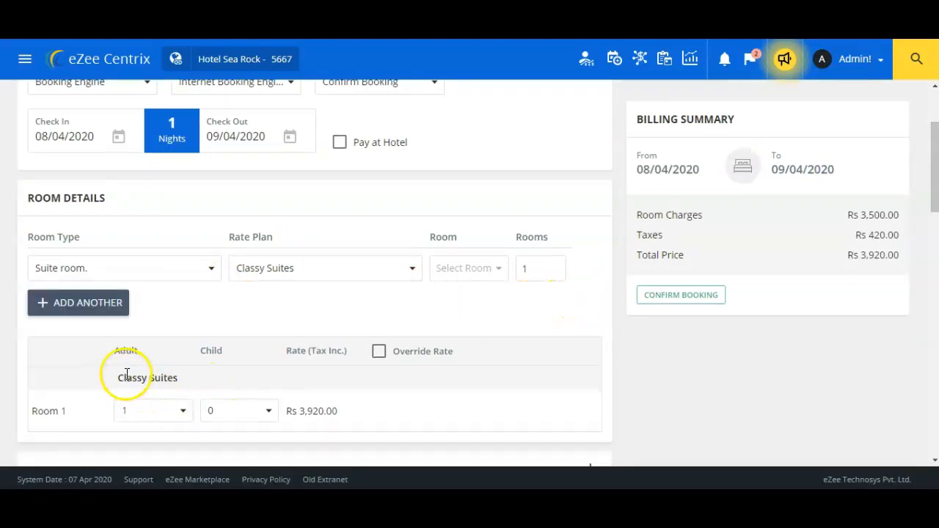
left_click(138, 415)
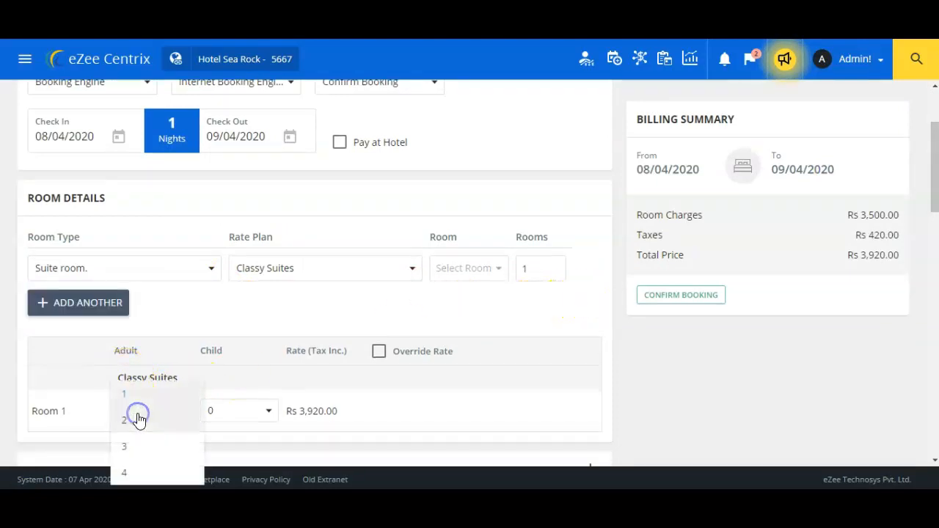
left_click(415, 386)
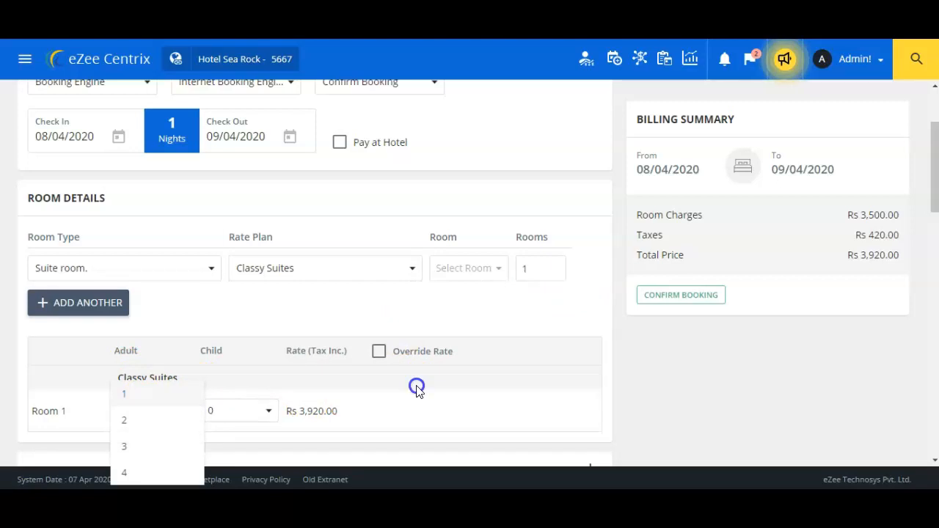
left_click(210, 419)
left_click(394, 416)
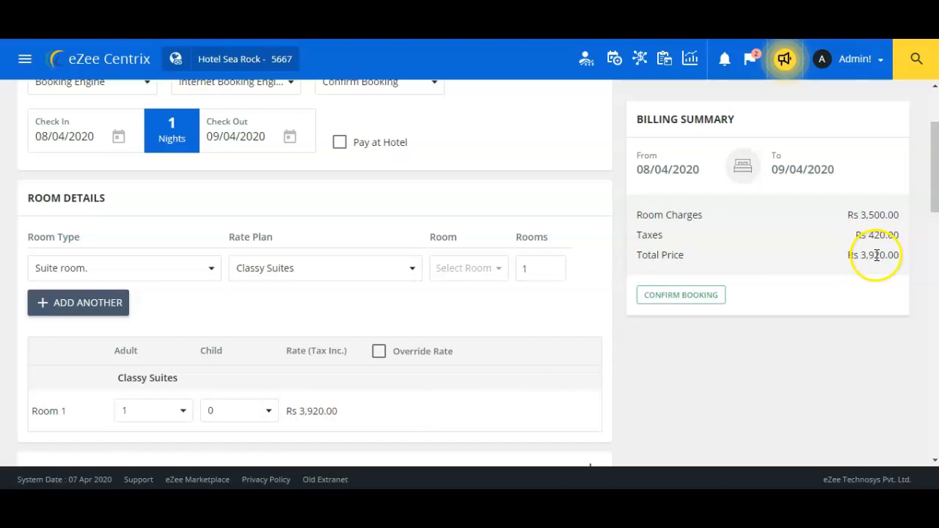
Override Room 1's rate to 4000, tax inclusive, making the total Rs 4,000.00
left_click(379, 354)
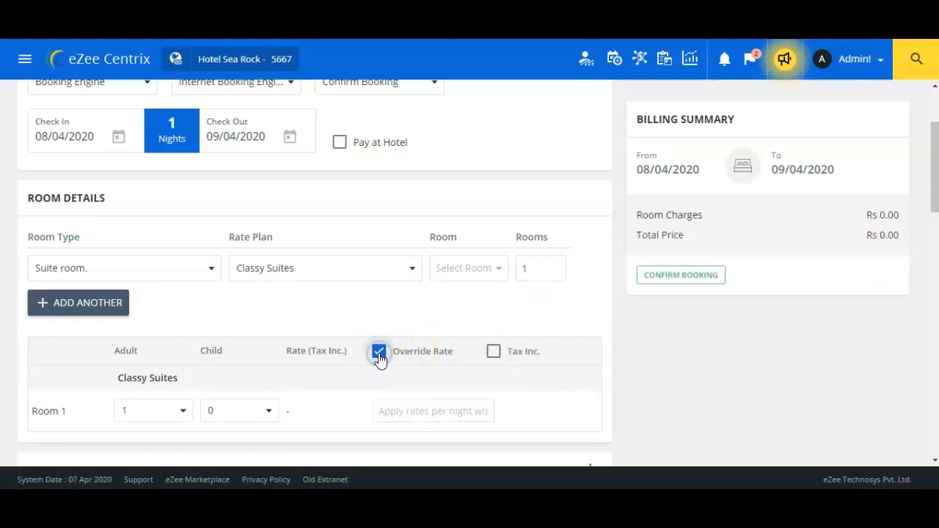
left_click(408, 414)
type("40")
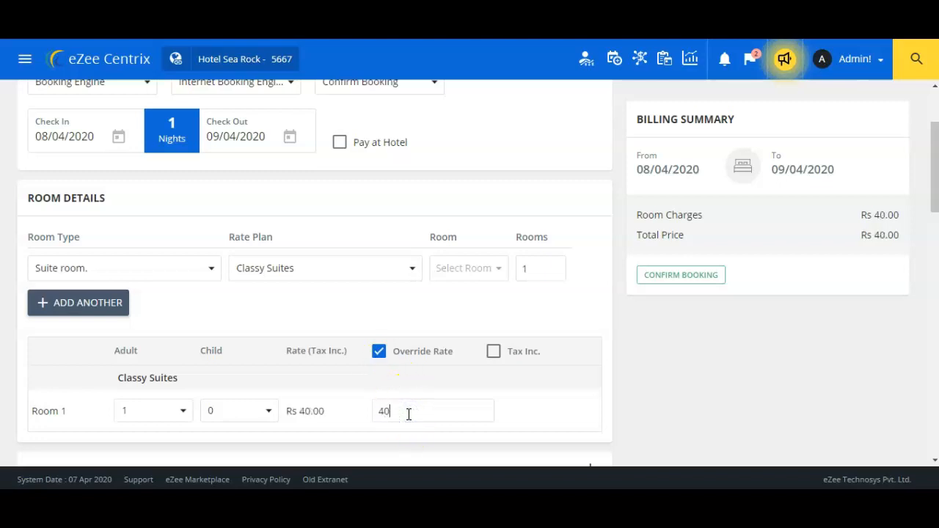
type("00")
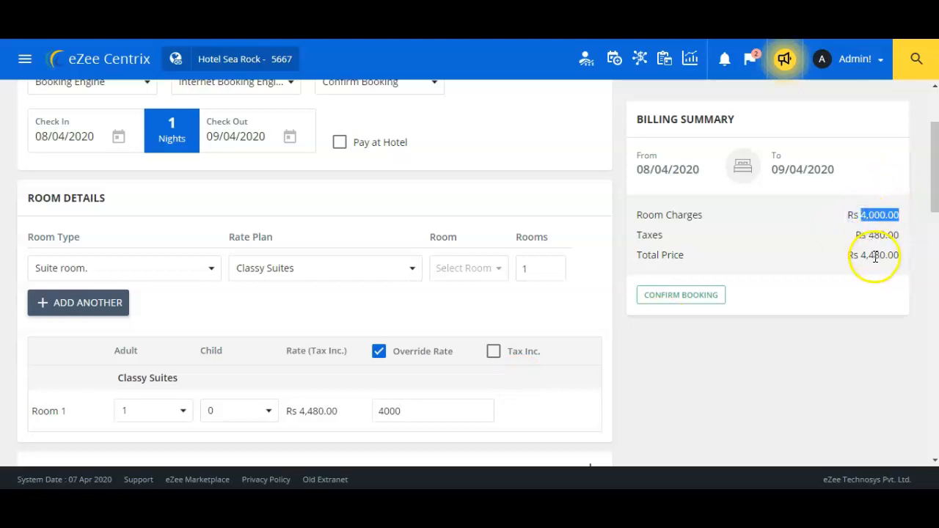
left_click(494, 355)
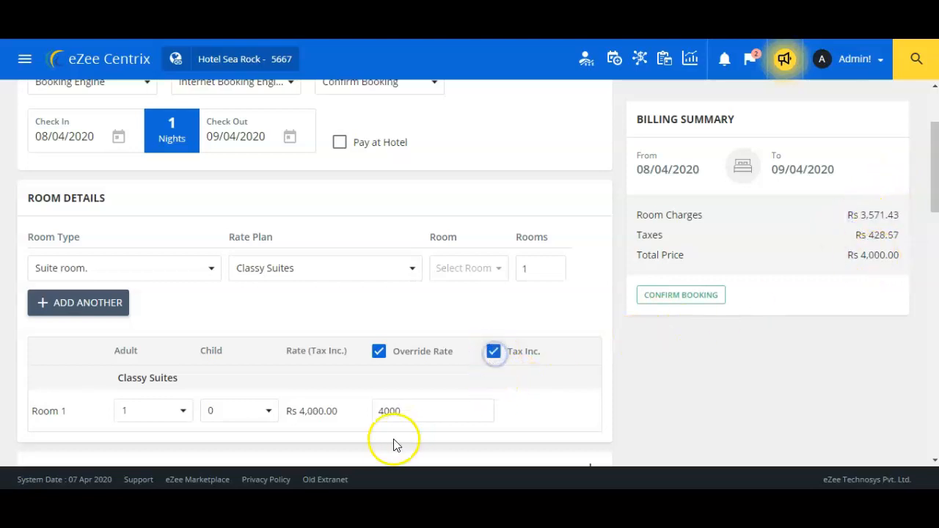
double_click(874, 255)
left_click(771, 373)
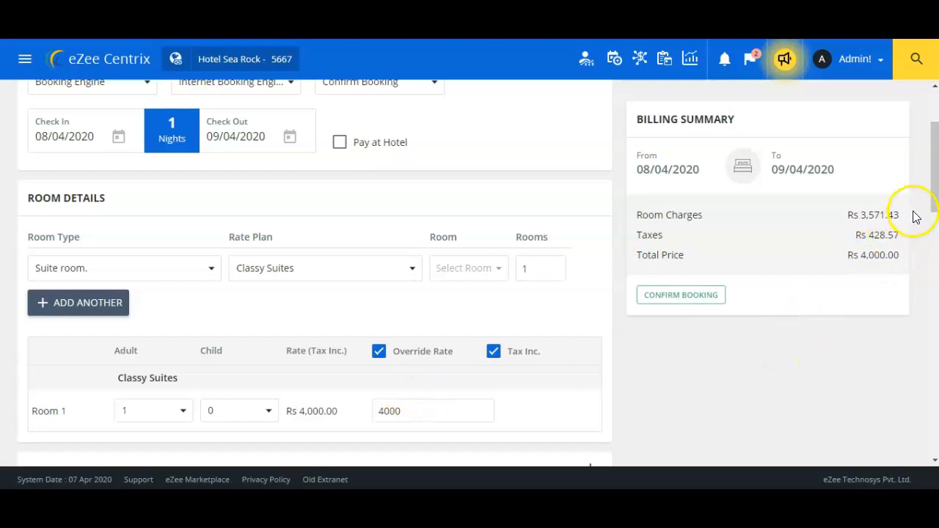
left_click_drag(931, 176, 930, 250)
left_click(591, 170)
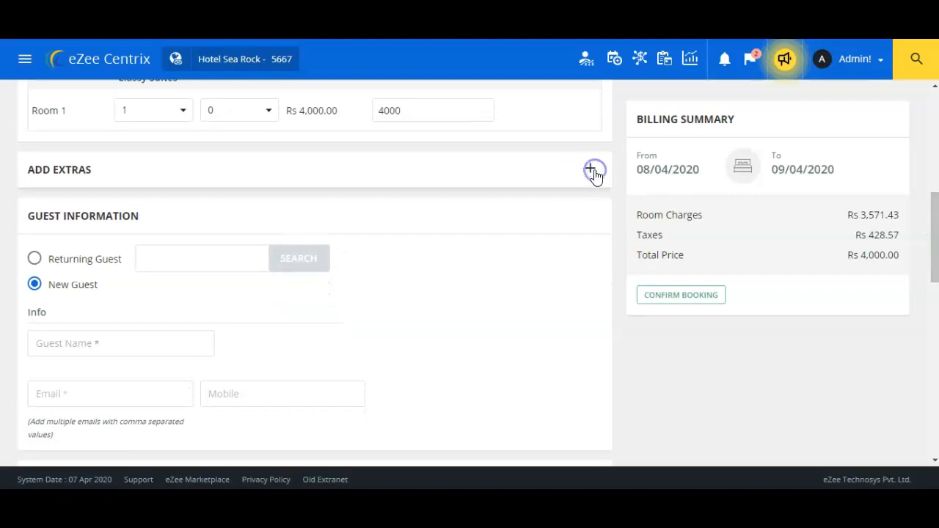
Add Airport Charges (800.00) to Room 1's extras and review its posting and charge rules
left_click(592, 170)
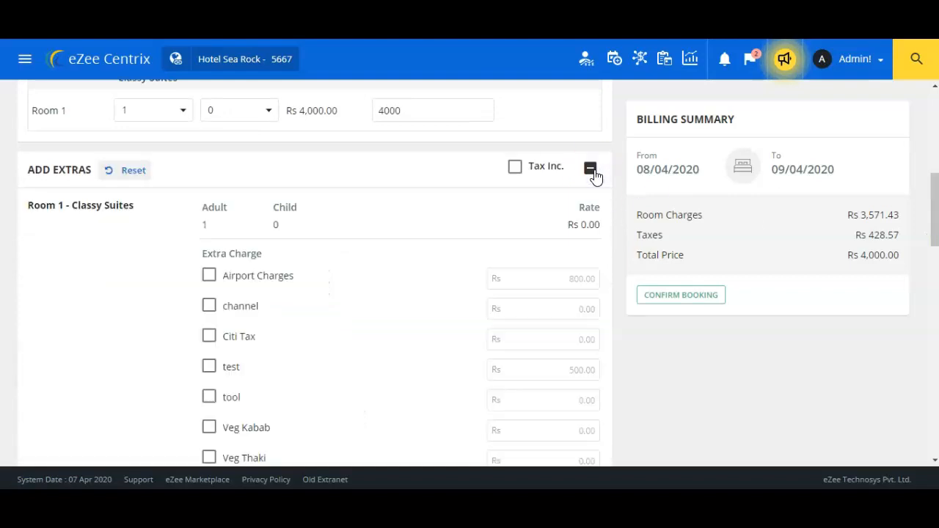
left_click(207, 281)
left_click(535, 278)
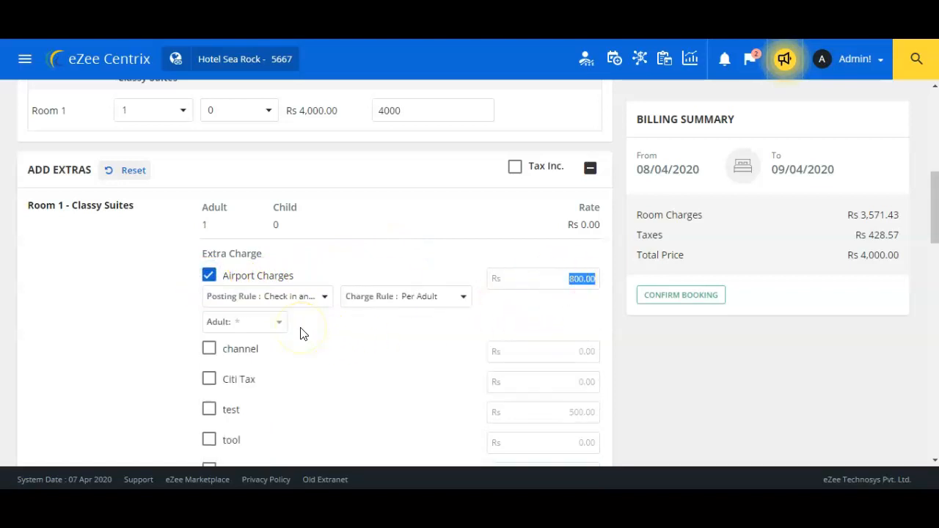
left_click(282, 296)
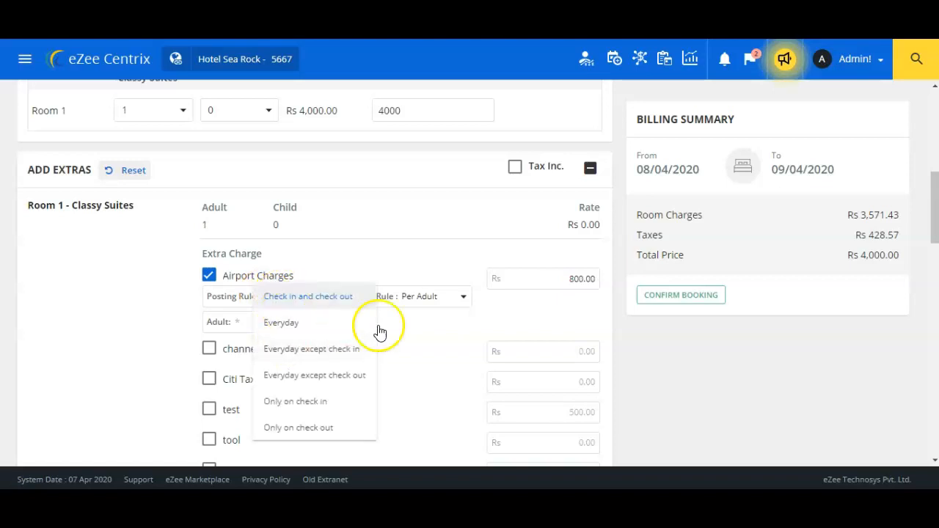
left_click(438, 327)
left_click(440, 302)
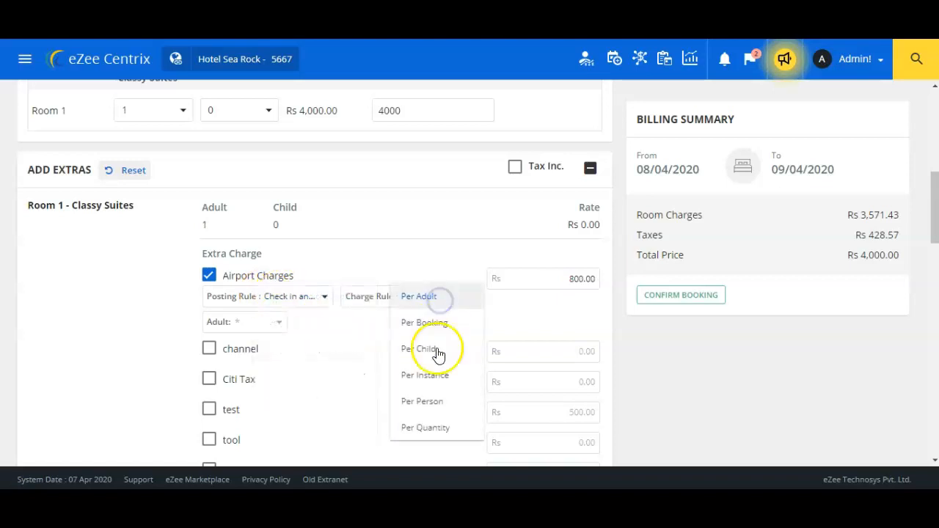
left_click(359, 367)
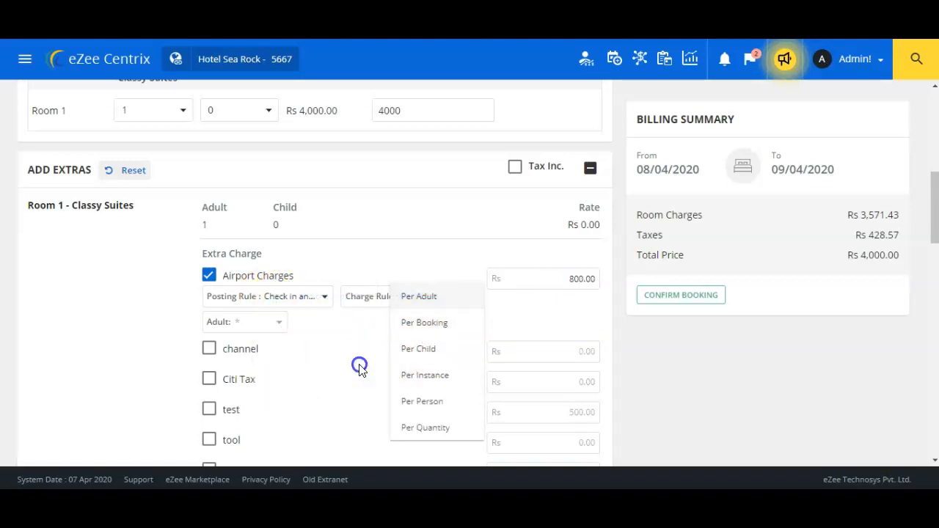
Remove Airport Charges again and switch the guest to Returning Guest
left_click(208, 277)
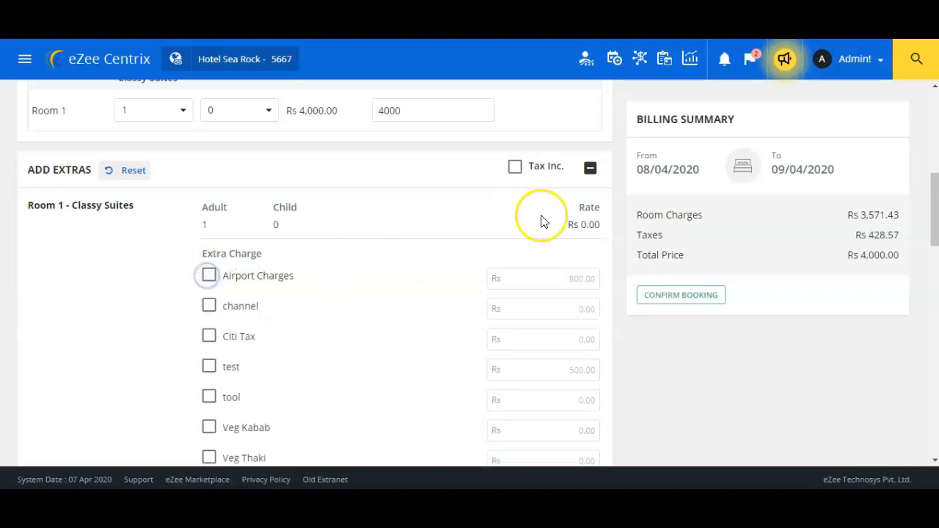
left_click(590, 168)
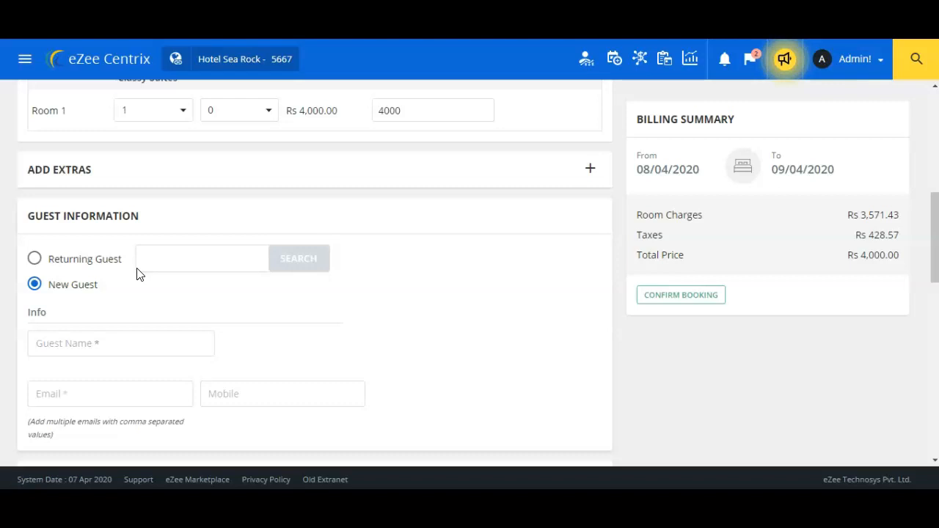
left_click(36, 259)
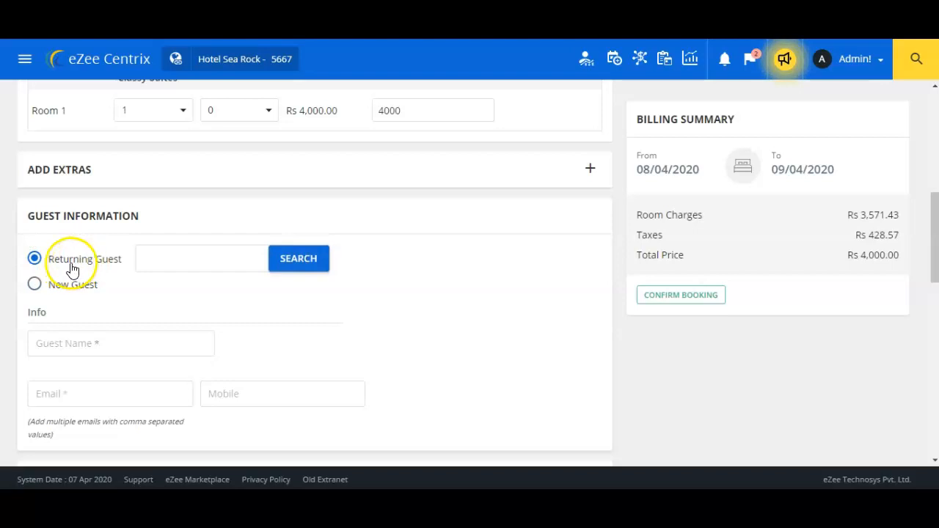
Search past guests by the guest's first name, then close the results without choosing anyone
left_click(158, 260)
type("ramu")
left_click(307, 266)
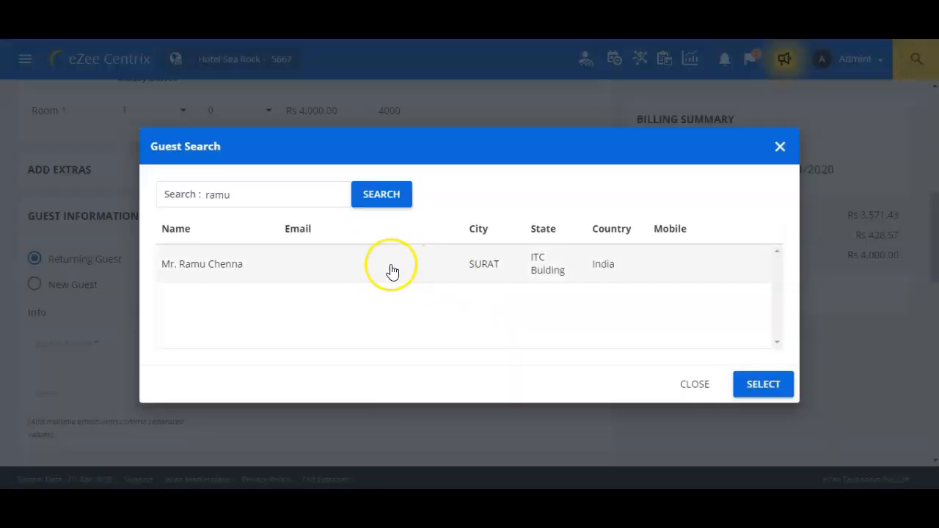
left_click(397, 272)
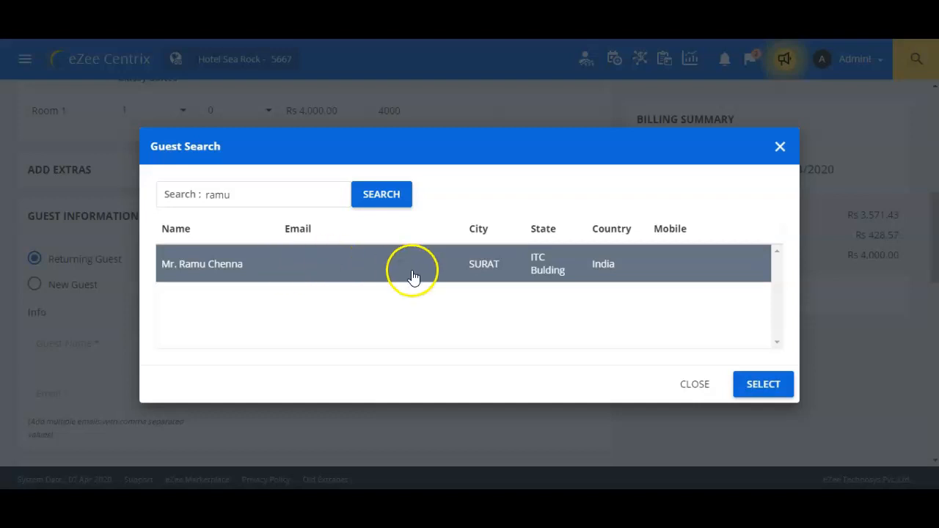
left_click(780, 150)
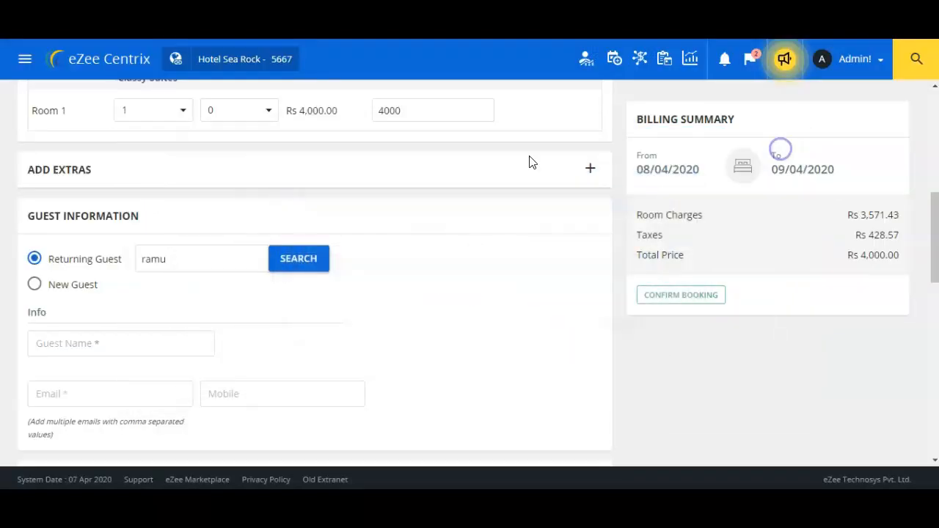
Switch to New Guest, enter the guest's name, and fill e-mail and mobile from the saved suggestion
left_click(33, 285)
left_click(122, 346)
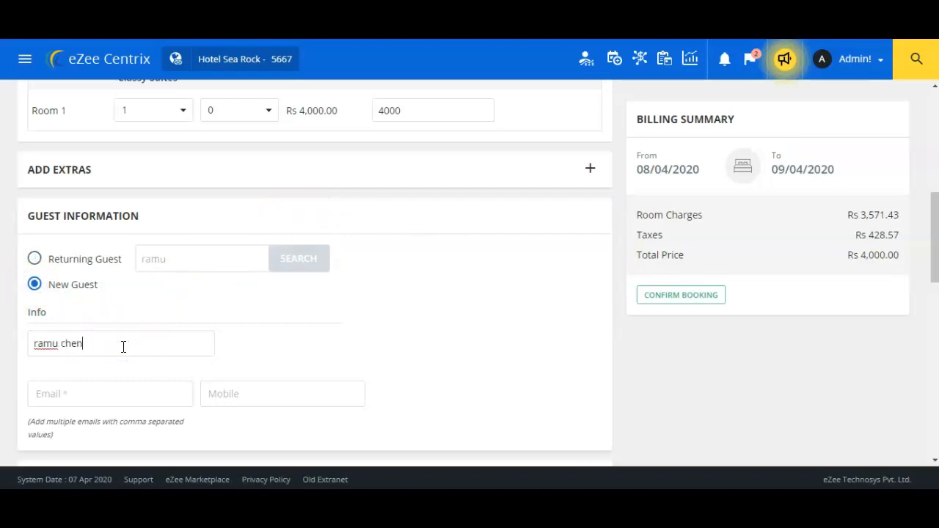
scroll(103, 308, "down", 2)
left_click(88, 270)
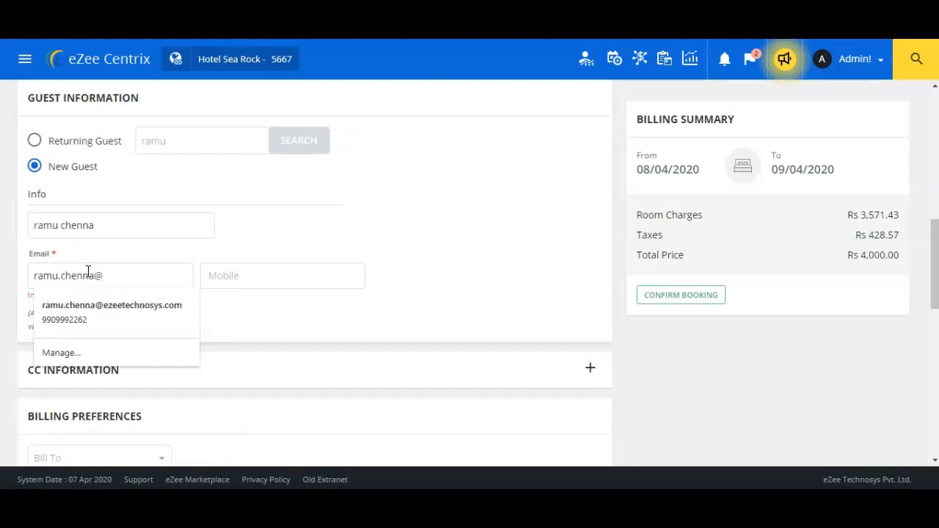
left_click(110, 304)
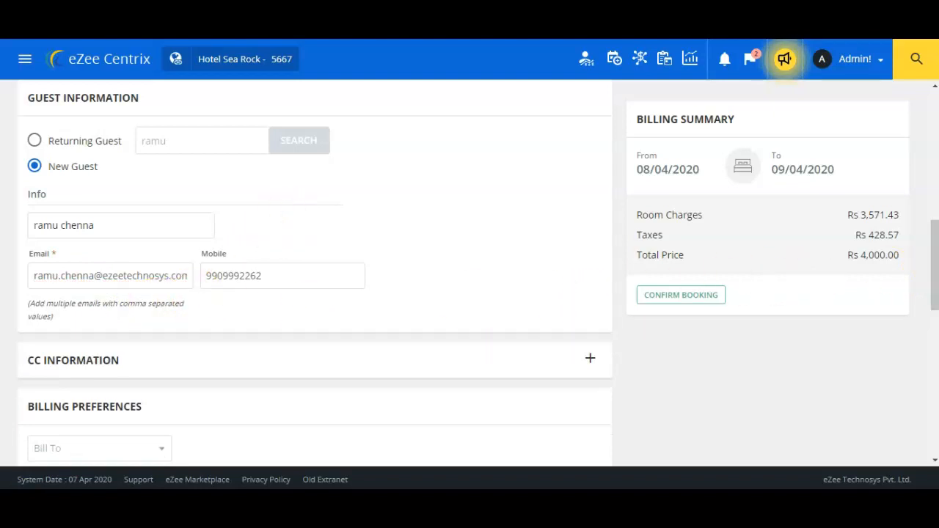
scroll(931, 264, "down", 2)
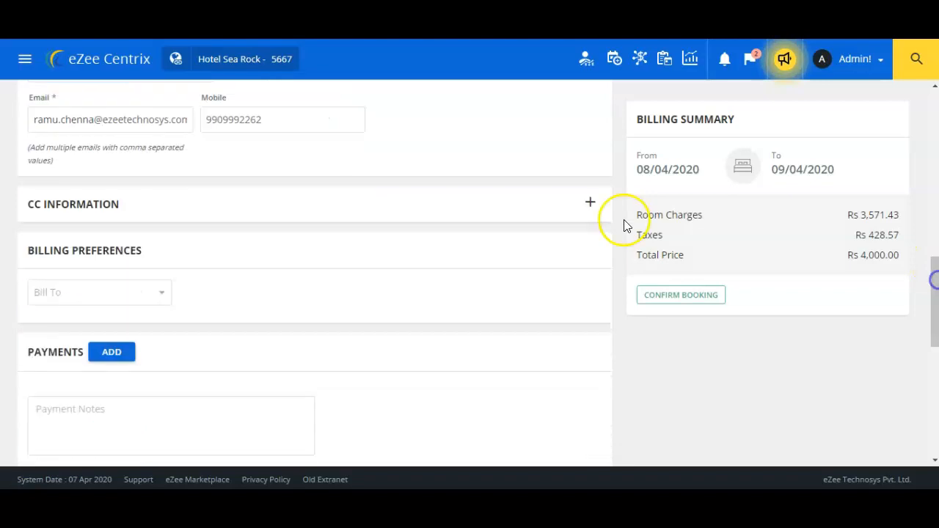
left_click(590, 202)
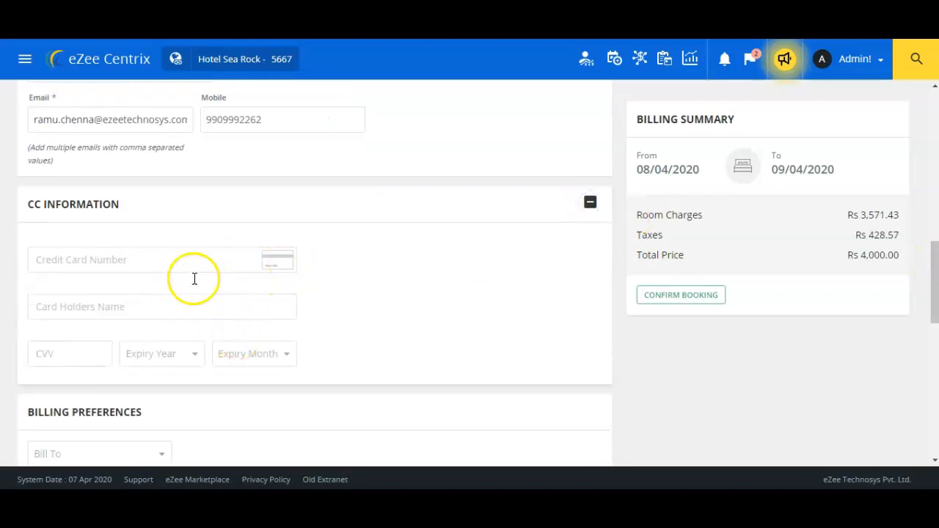
left_click(591, 204)
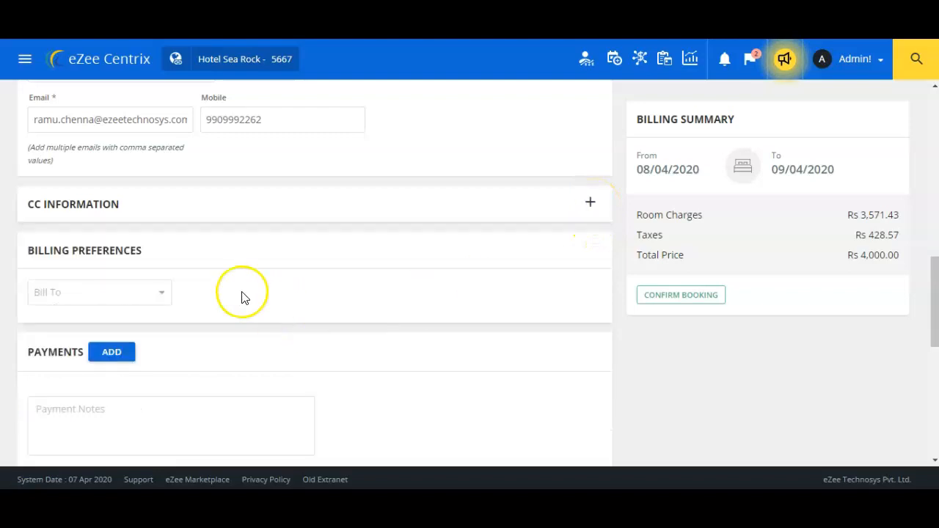
left_click(121, 291)
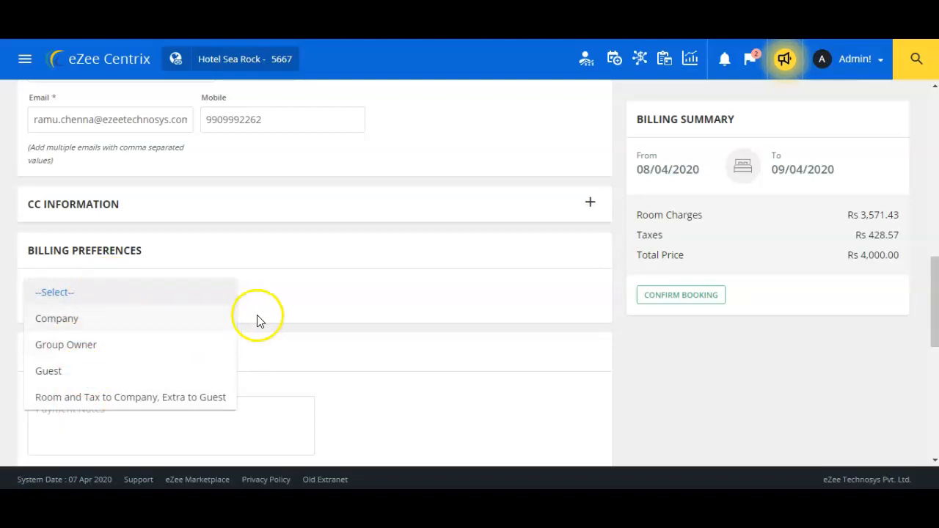
left_click(281, 297)
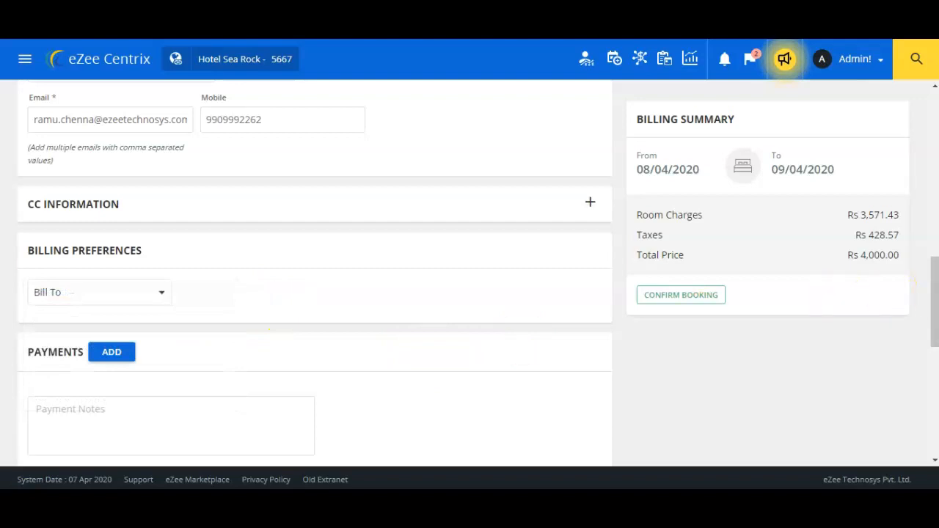
scroll(931, 286, "down", 2)
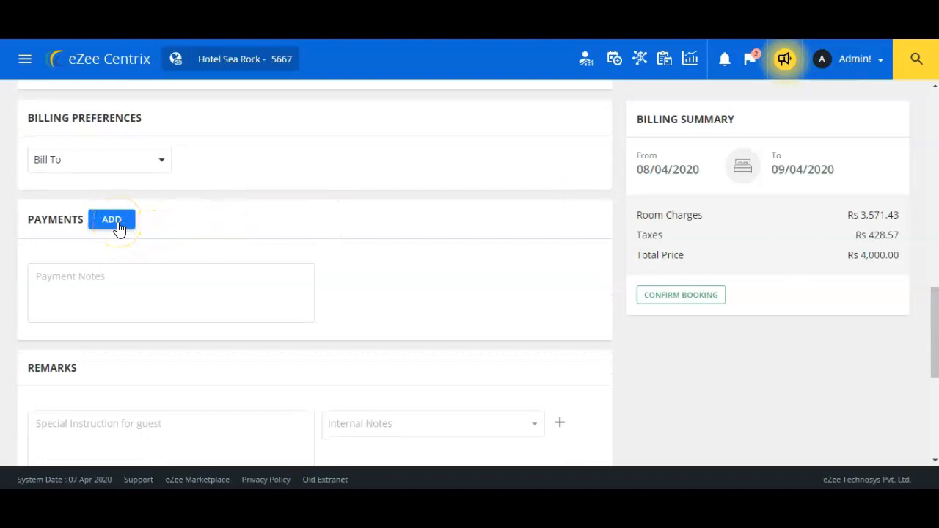
Save a Rs 1,500 cash payment, leaving Rs 2,500.00 due at check-in
left_click(113, 222)
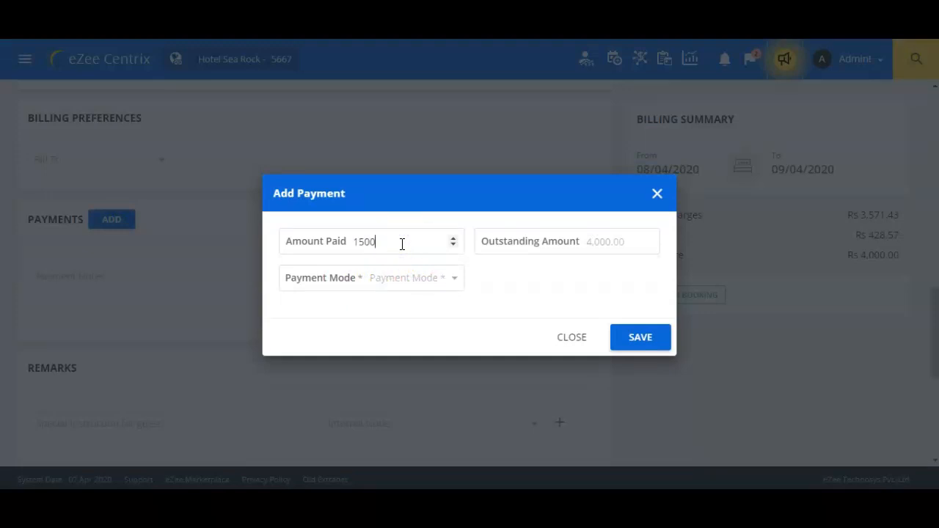
left_click(404, 285)
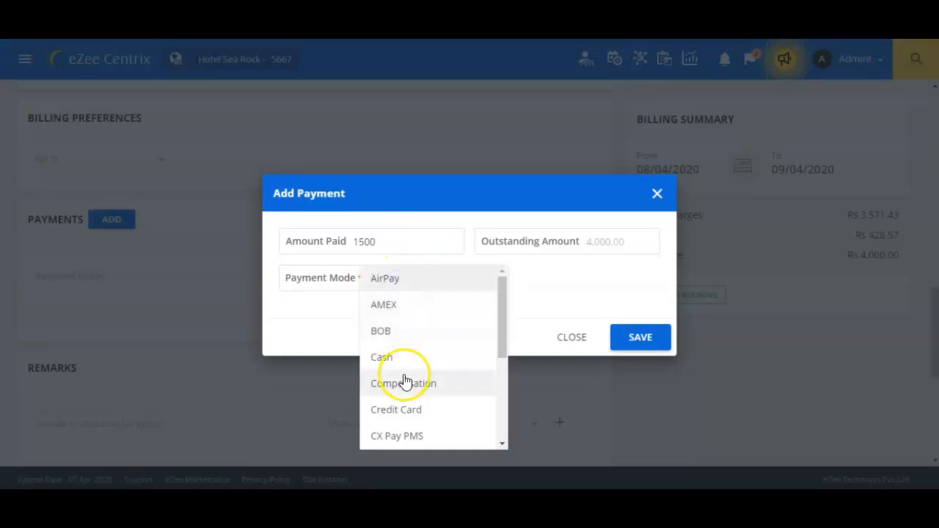
left_click(383, 358)
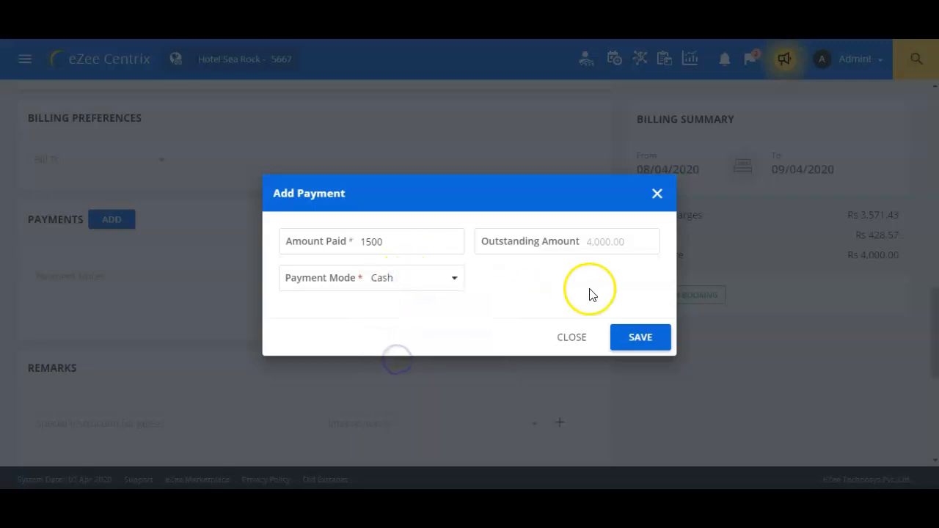
left_click(639, 330)
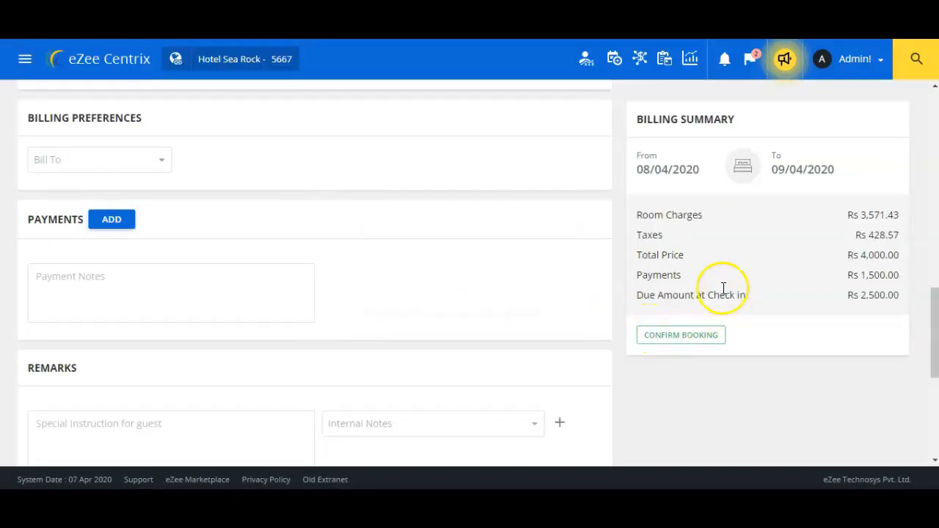
left_click_drag(655, 251, 875, 249)
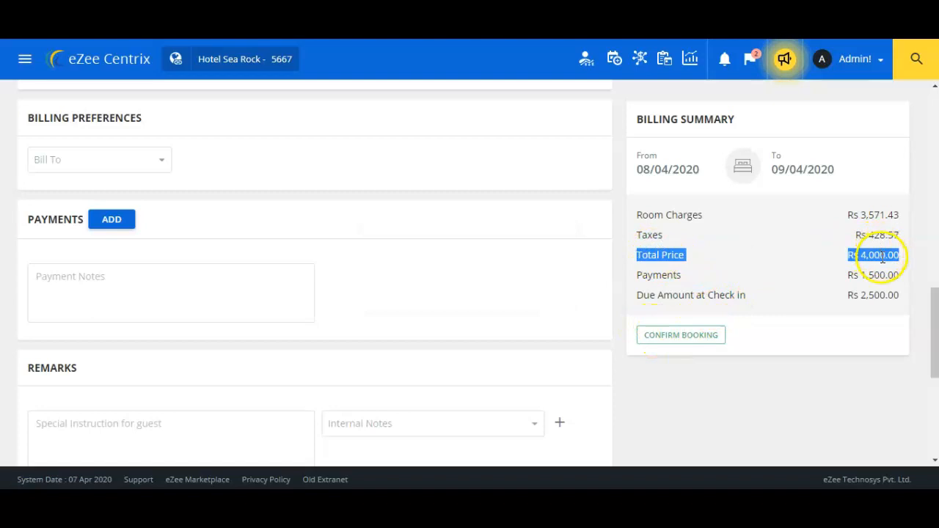
left_click(670, 272)
left_click_drag(670, 271, 760, 297)
left_click_drag(848, 295, 883, 309)
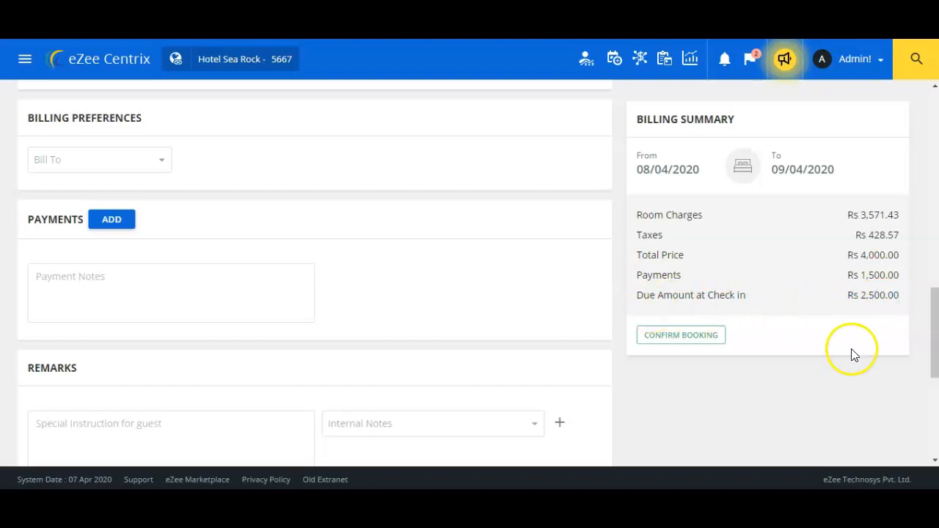
left_click_drag(935, 330, 935, 370)
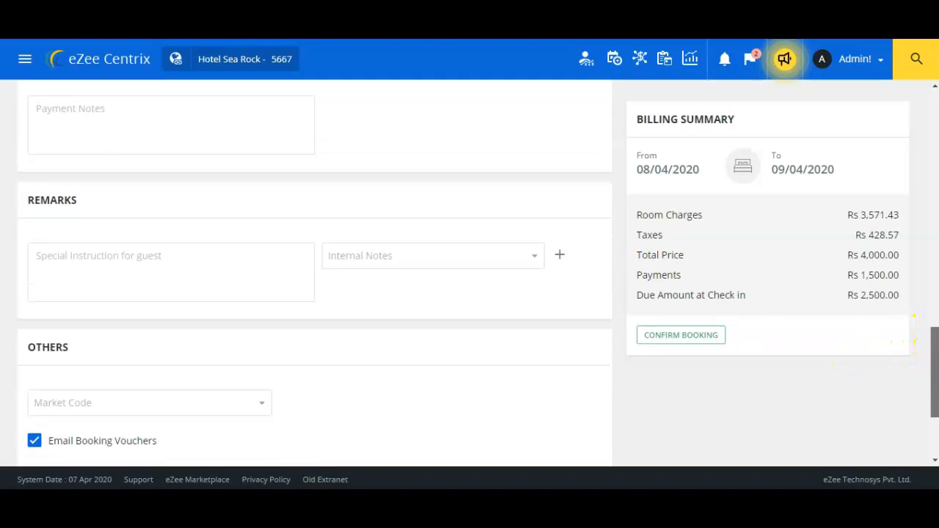
Save the reservation with no special instructions or copy e-mail, and acknowledge booking reference 37
left_click(171, 256)
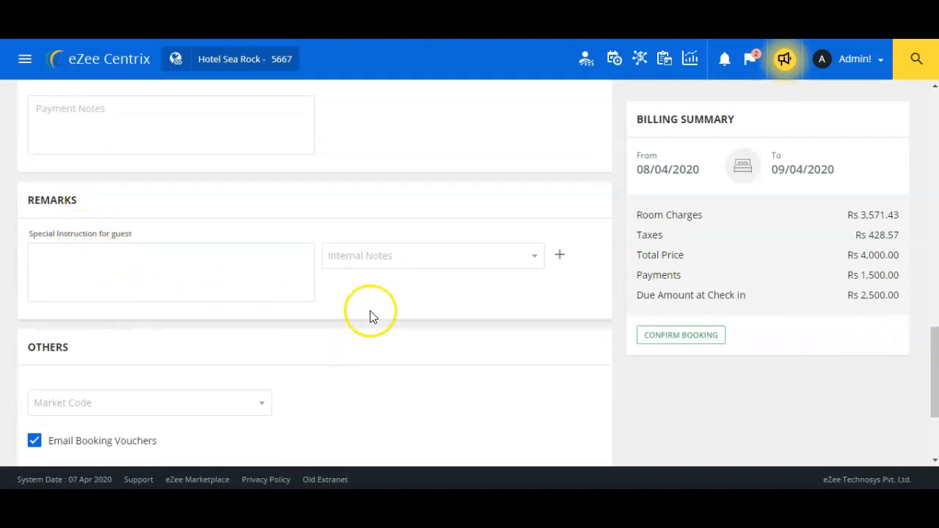
left_click_drag(932, 372, 936, 418)
left_click(259, 363)
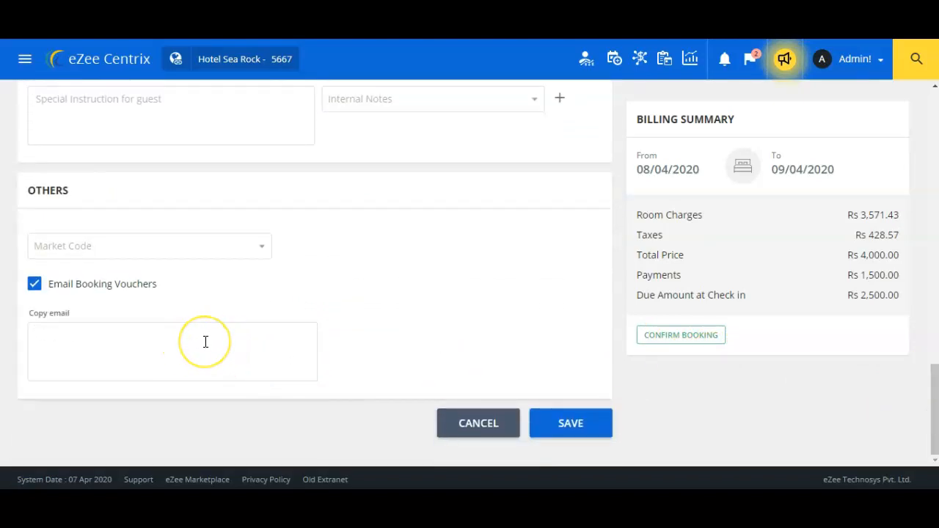
left_click(373, 317)
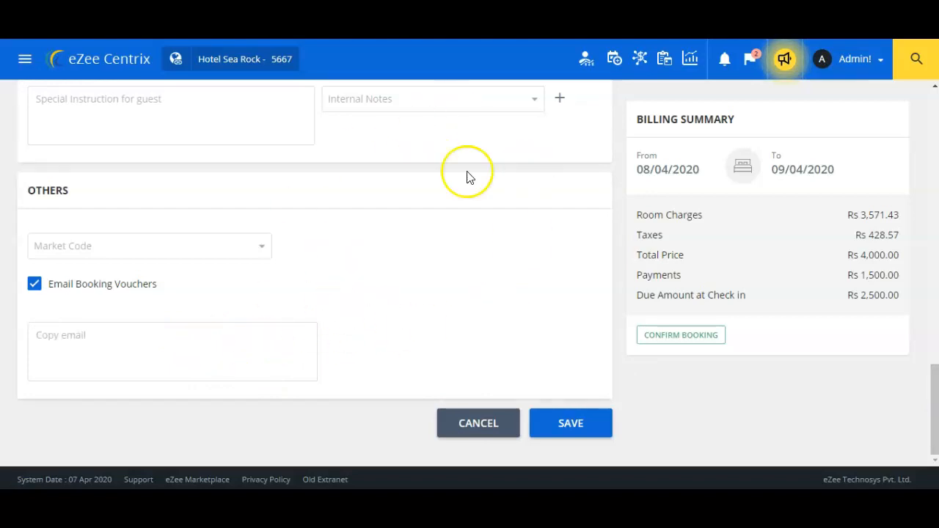
left_click(581, 433)
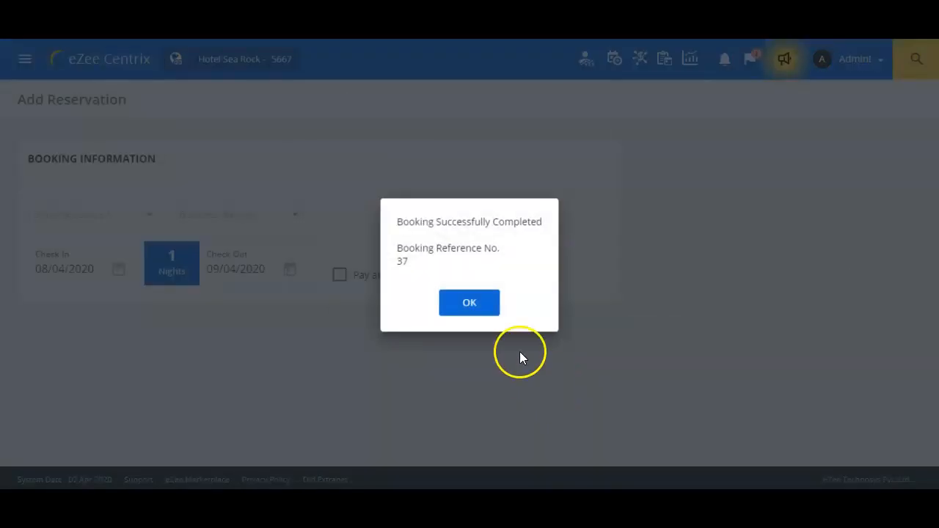
left_click(462, 303)
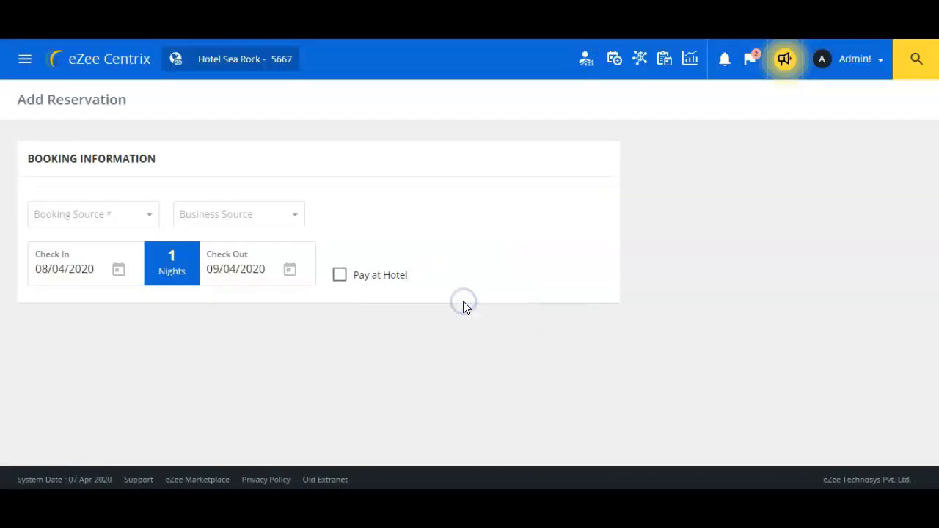